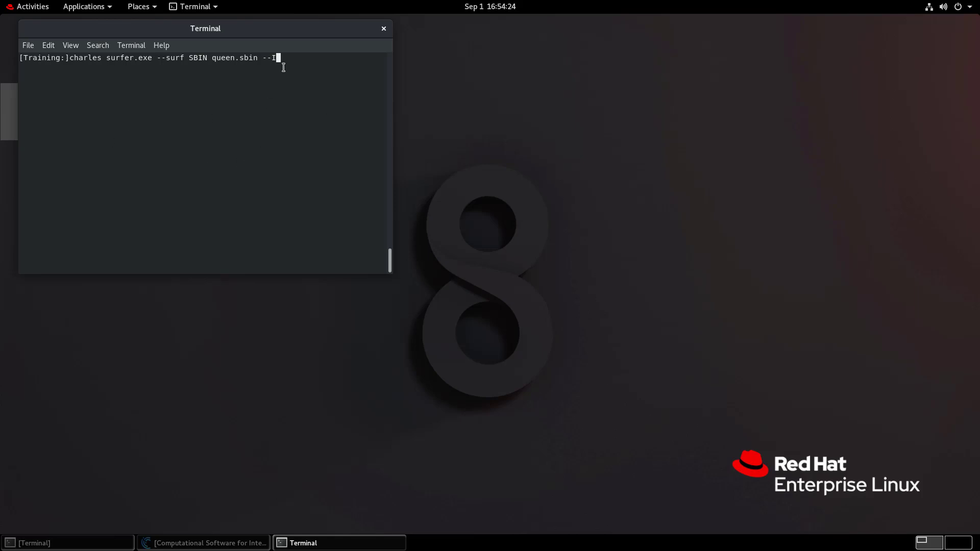
# Step: Launch the surfer with charles surfer.exe --surf SBIN queen.sbin --I to load the queen surface interactively
pyautogui.press('Return')
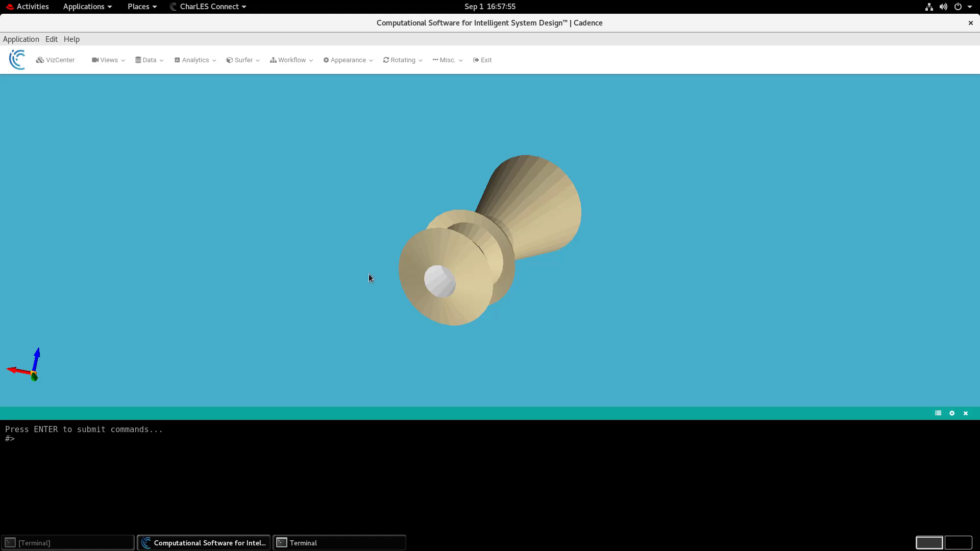
pyautogui.moveTo(555, 305); pyautogui.dragTo(546, 247)
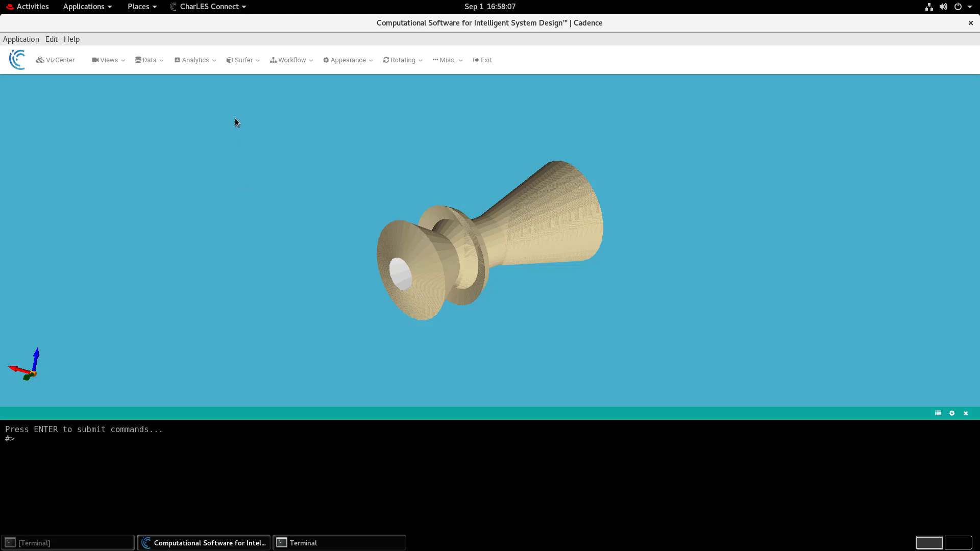
# Step: Run Surface Diagnostics on the queen surface with verbose output enabled and review the report
pyautogui.click(242, 64)
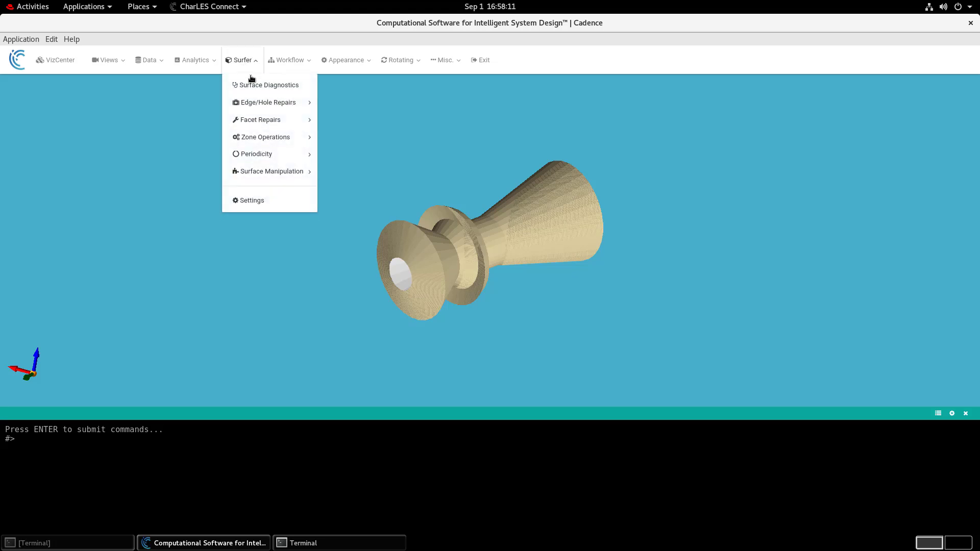
pyautogui.click(262, 88)
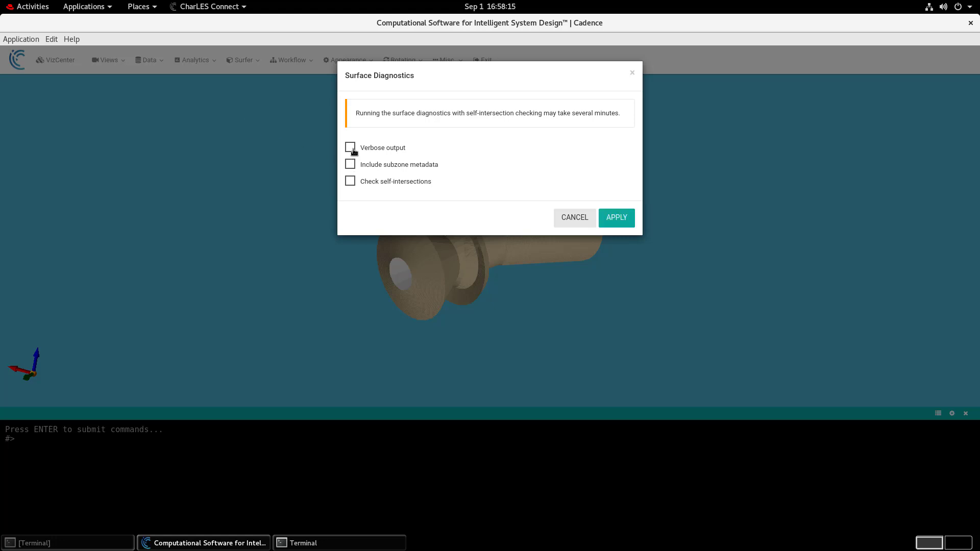
pyautogui.click(351, 148)
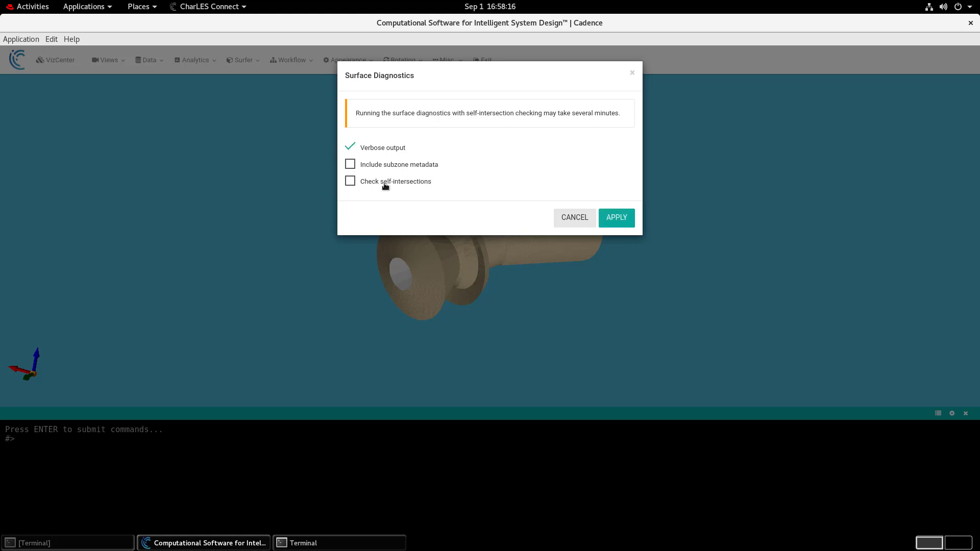
pyautogui.click(617, 226)
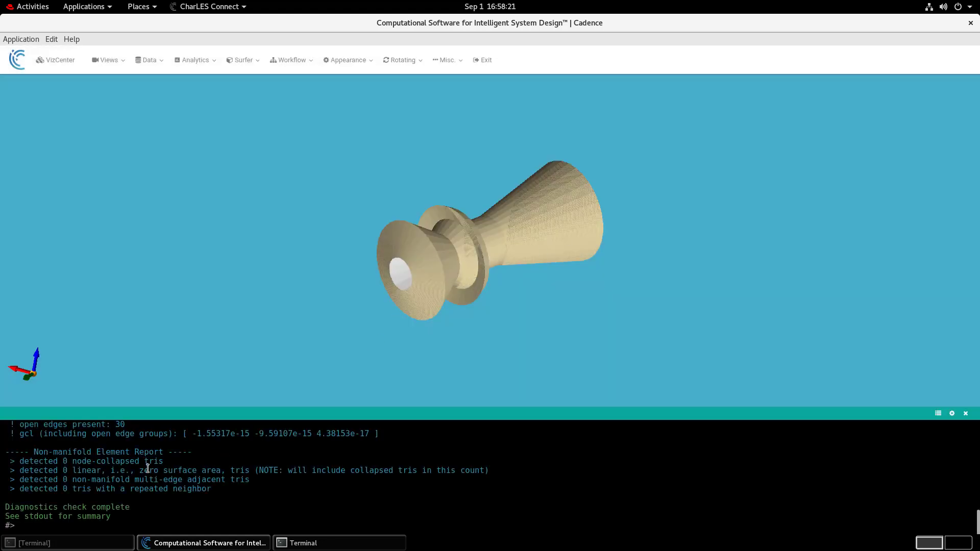
pyautogui.scroll(1, 148, 468)
pyautogui.scroll(2, 148, 468)
pyautogui.click(451, 66)
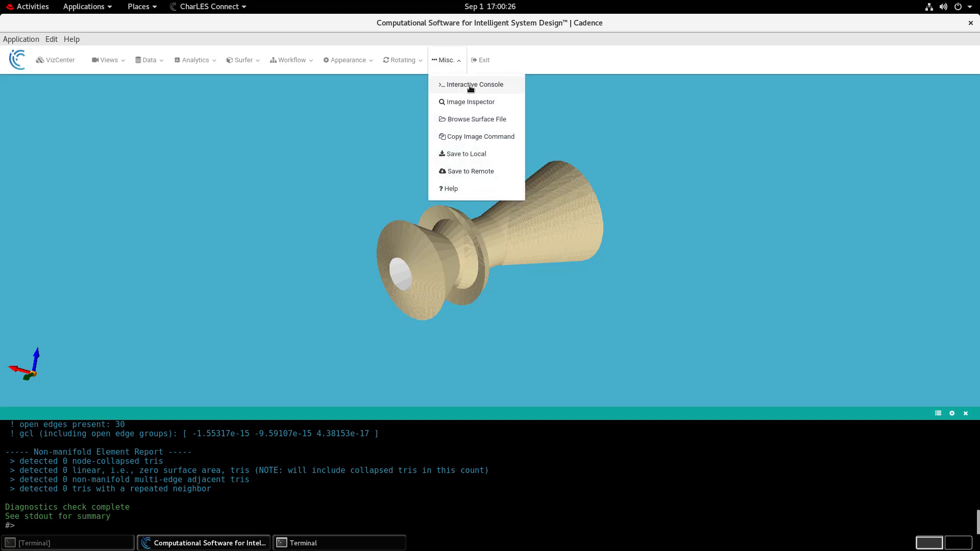
pyautogui.click(269, 478)
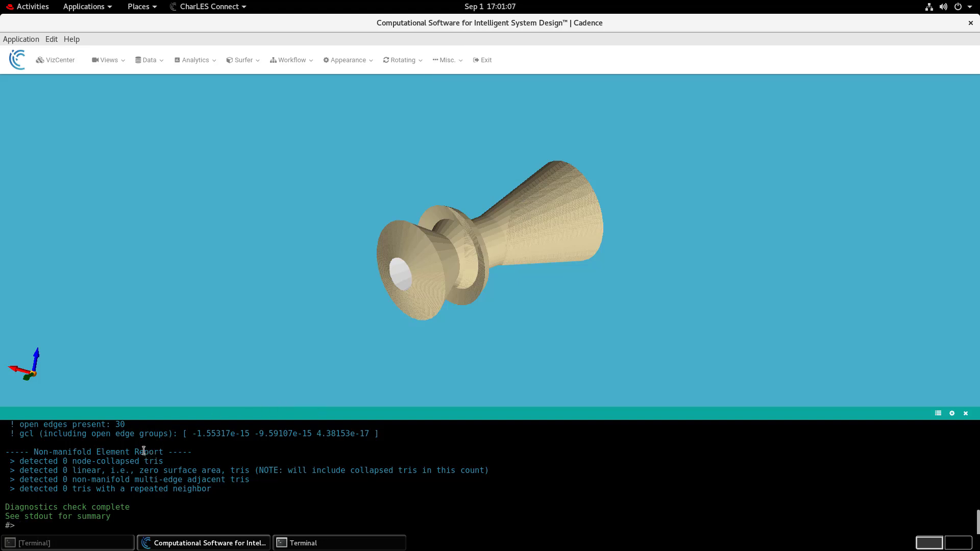
pyautogui.scroll(1, 102, 462)
# Step: Display the surface's edges and inspect the model from several sides for open edges
pyautogui.click(110, 63)
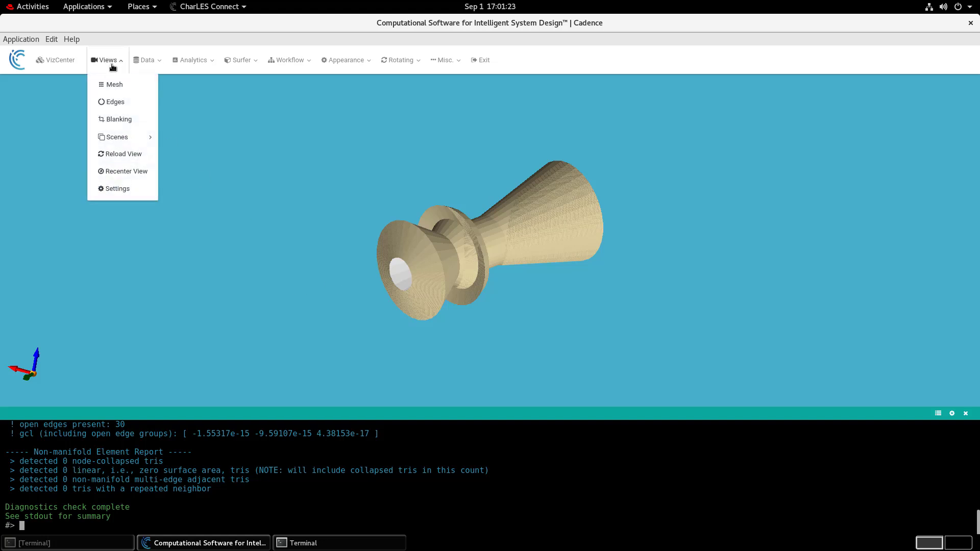
pyautogui.click(123, 102)
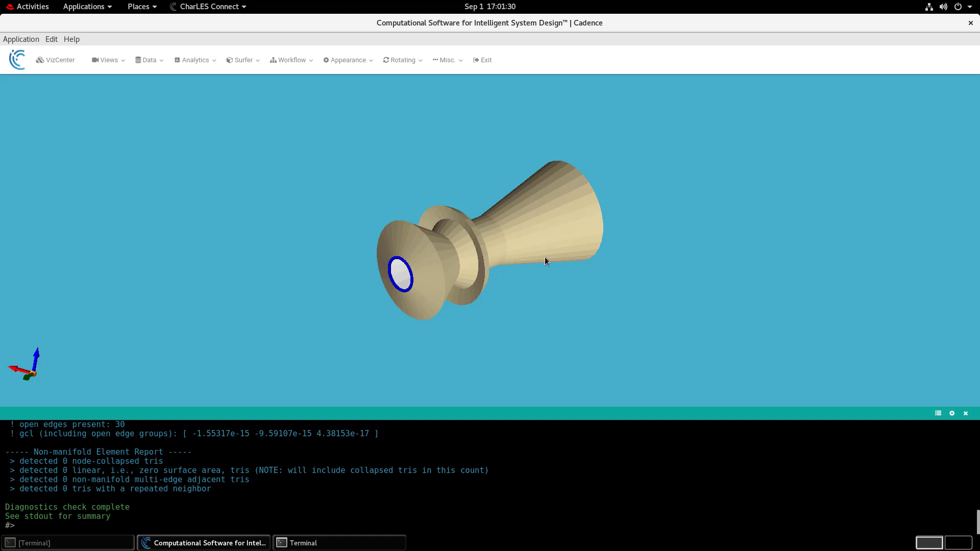
pyautogui.moveTo(545, 258); pyautogui.dragTo(265, 290)
pyautogui.moveTo(662, 221); pyautogui.dragTo(422, 287)
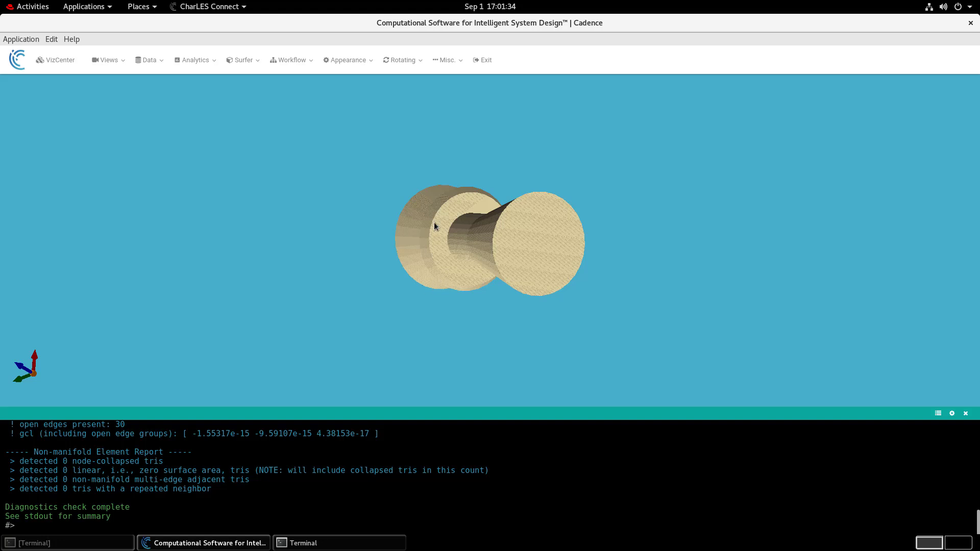
pyautogui.moveTo(434, 226); pyautogui.dragTo(488, 245)
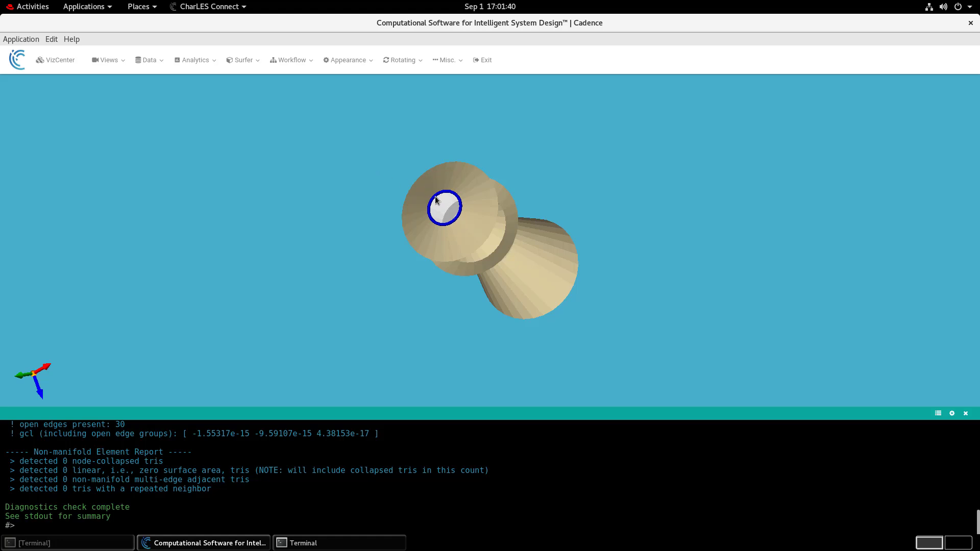
# Step: Select the circular open edge around the hole in the chess piece's end and close it with Close selected open edges
pyautogui.click(436, 199)
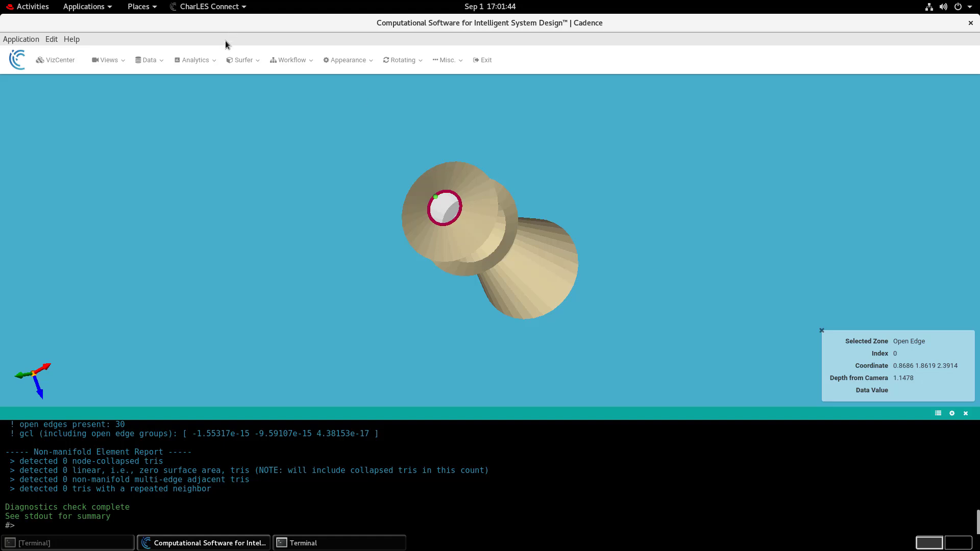
pyautogui.click(245, 66)
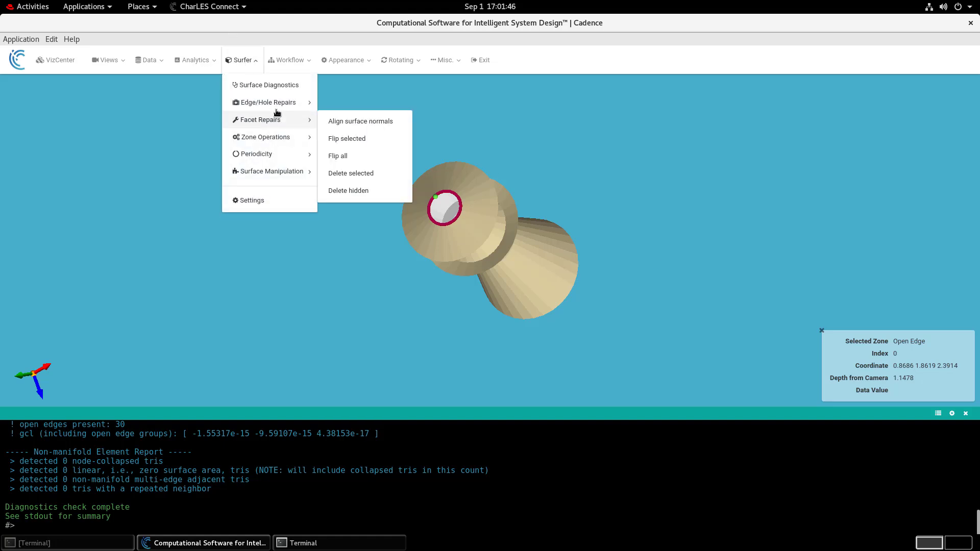
pyautogui.moveTo(280, 112)
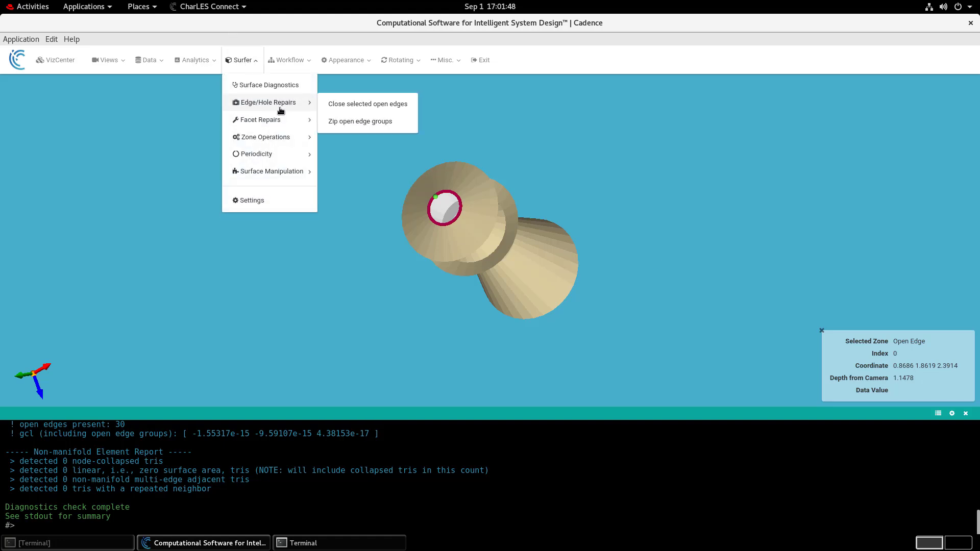
pyautogui.click(364, 105)
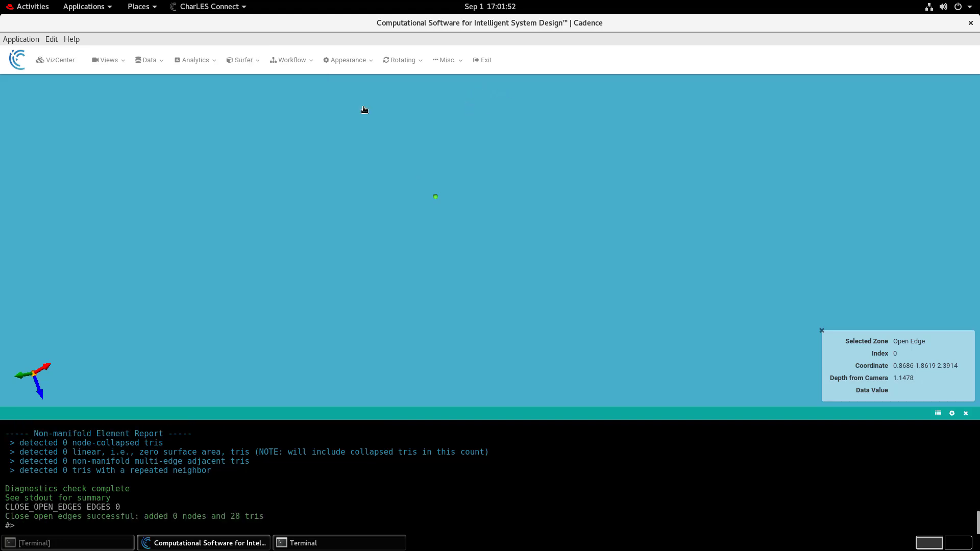
# Step: Inspect the new cap surface and identify its zone, CLOSED_LOOPS_0, by briefly highlighting it from the scene's zone list
pyautogui.click(445, 211)
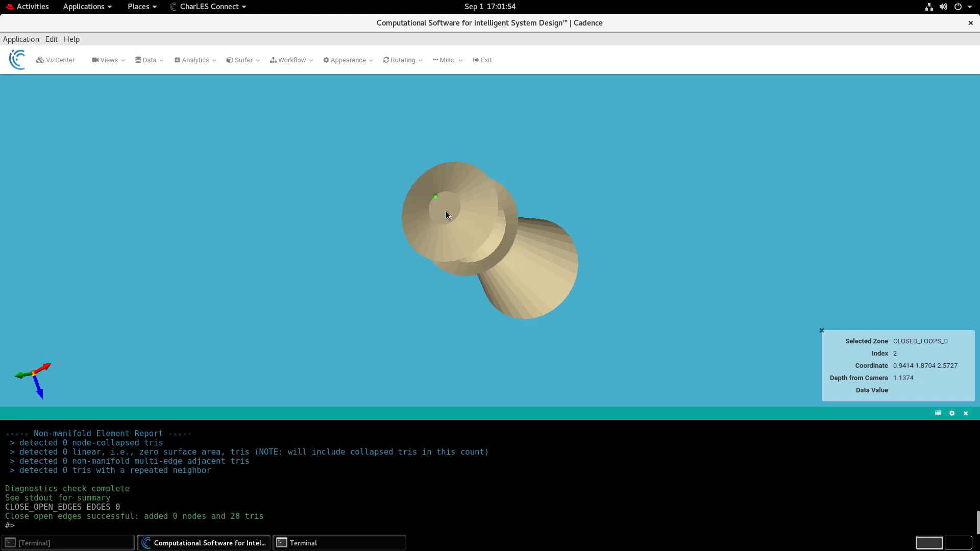
pyautogui.click(63, 63)
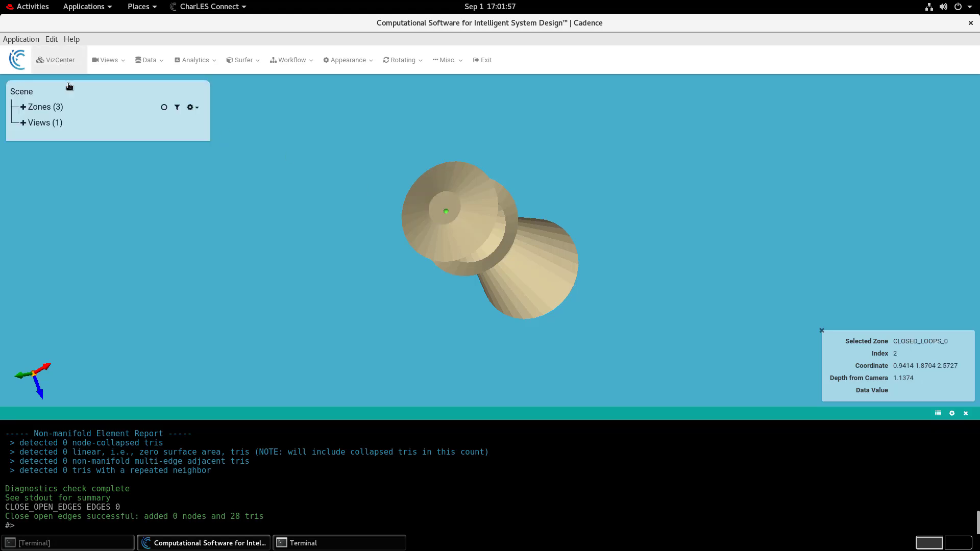
pyautogui.click(51, 108)
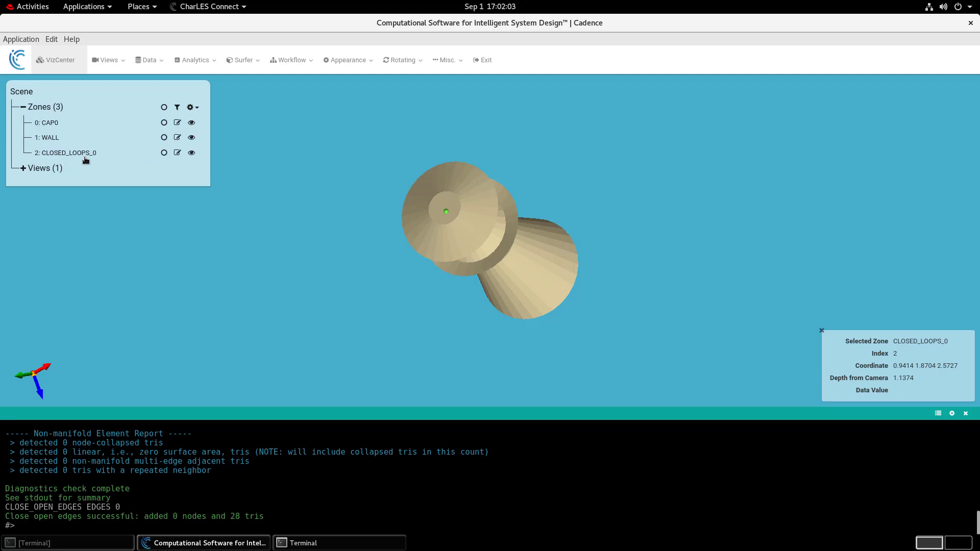
pyautogui.click(164, 153)
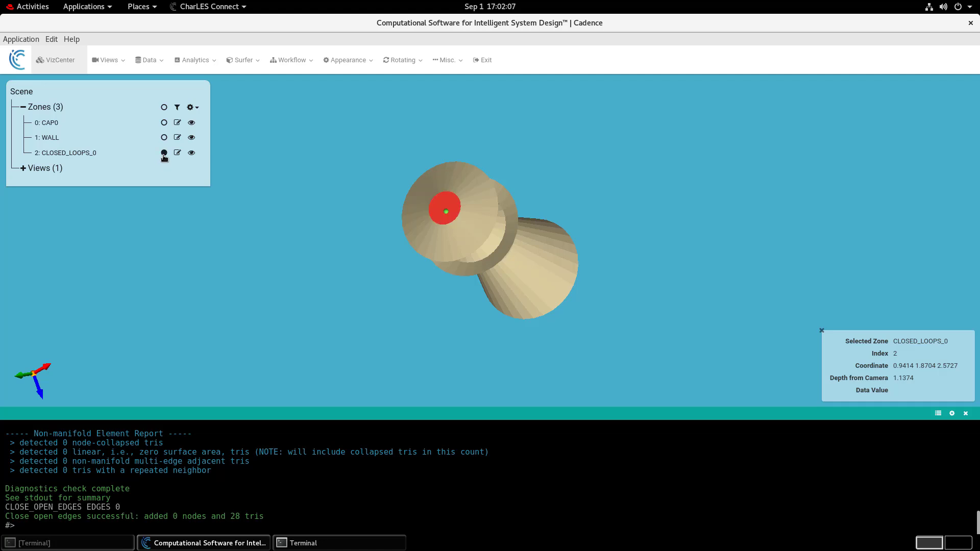
pyautogui.click(164, 153)
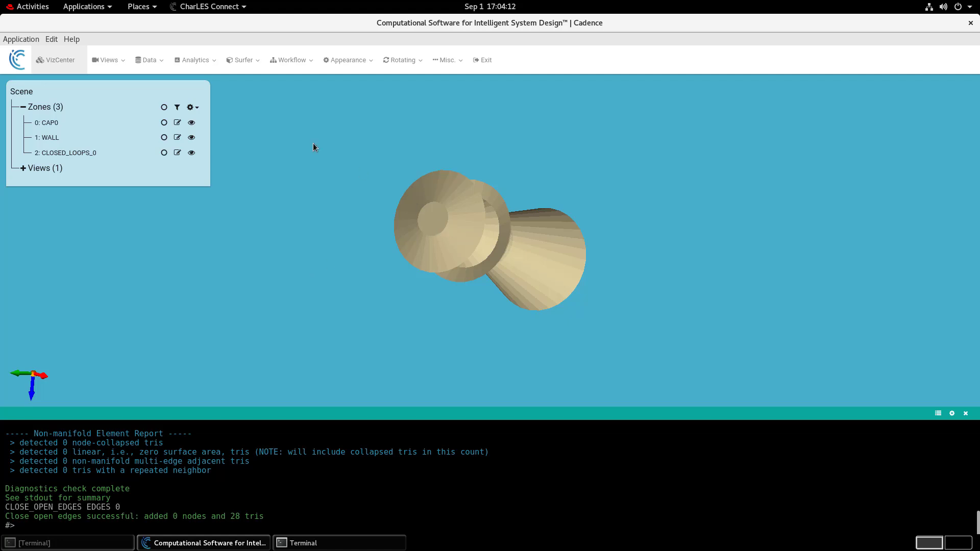
# Step: Rerun Surface Diagnostics with verbose output on the repaired surface and review the report
pyautogui.click(245, 64)
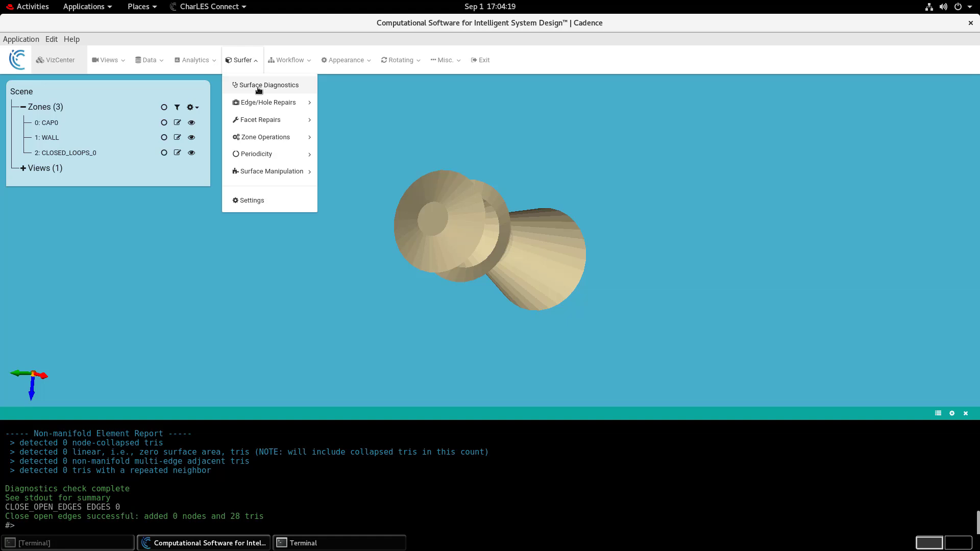
pyautogui.click(258, 85)
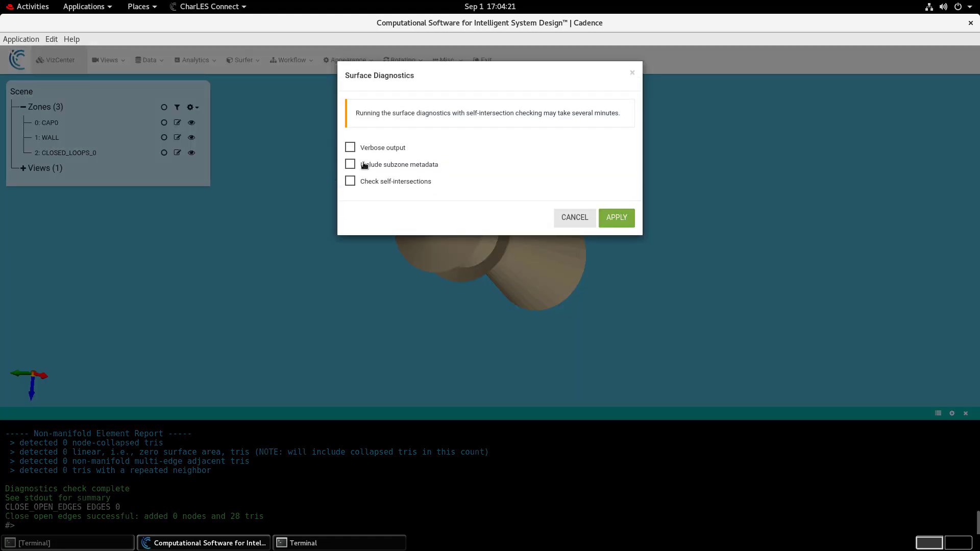
pyautogui.click(350, 148)
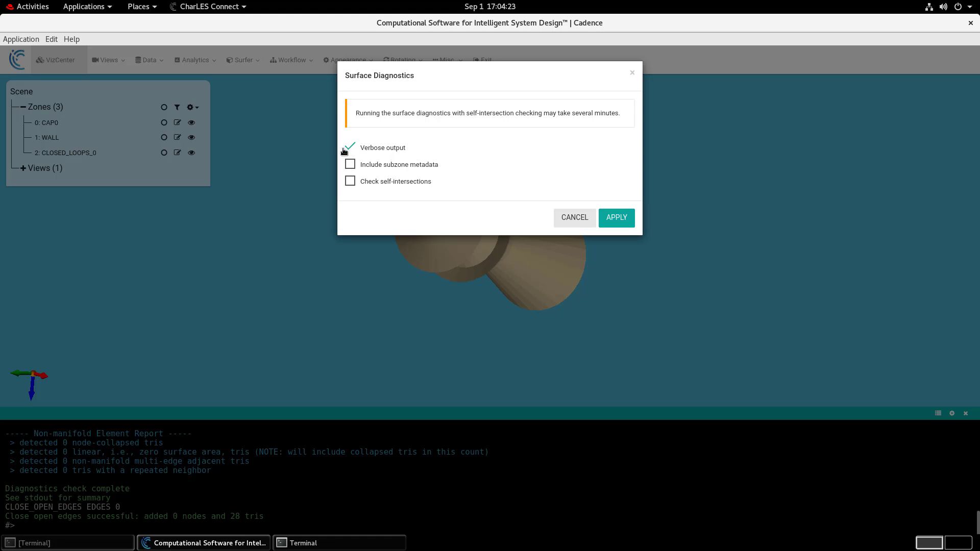
pyautogui.click(618, 218)
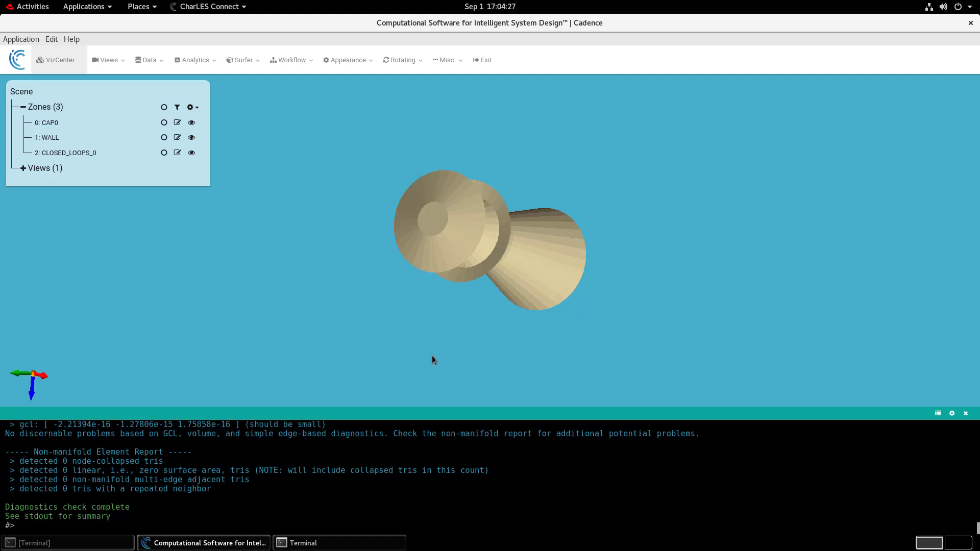
pyautogui.scroll(1, 61, 490)
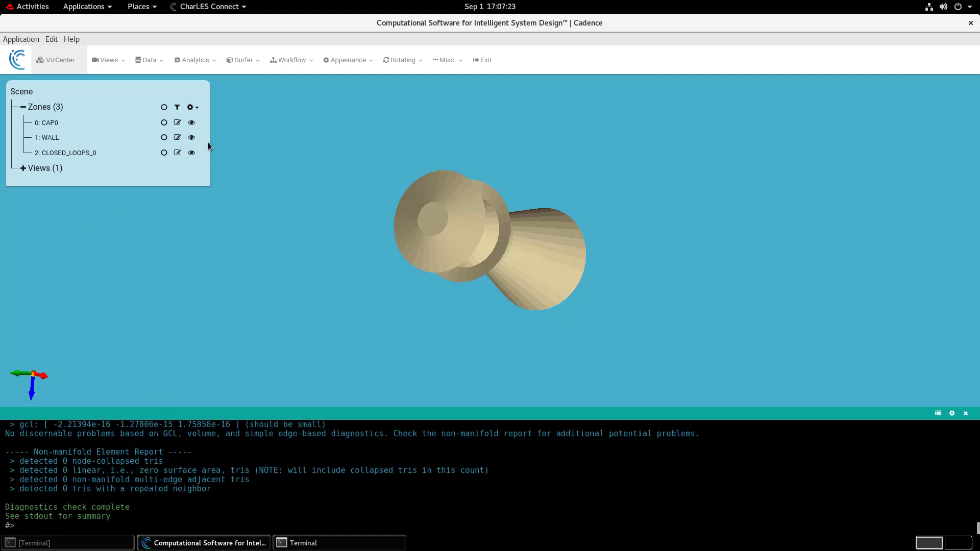
# Step: Run Surface Diagnostics with self-intersection checking using 500 seed samples to downsample false positives, and review the report
pyautogui.click(243, 60)
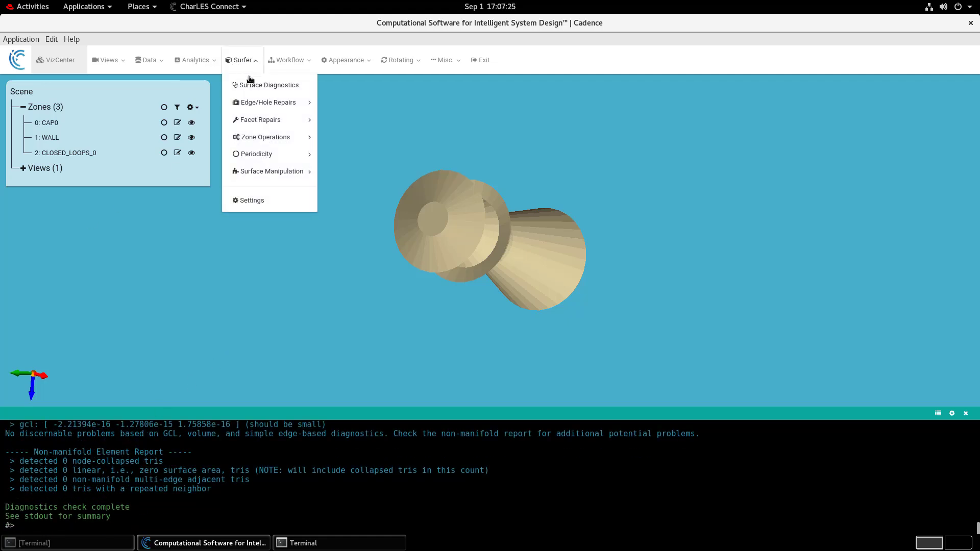
pyautogui.click(254, 85)
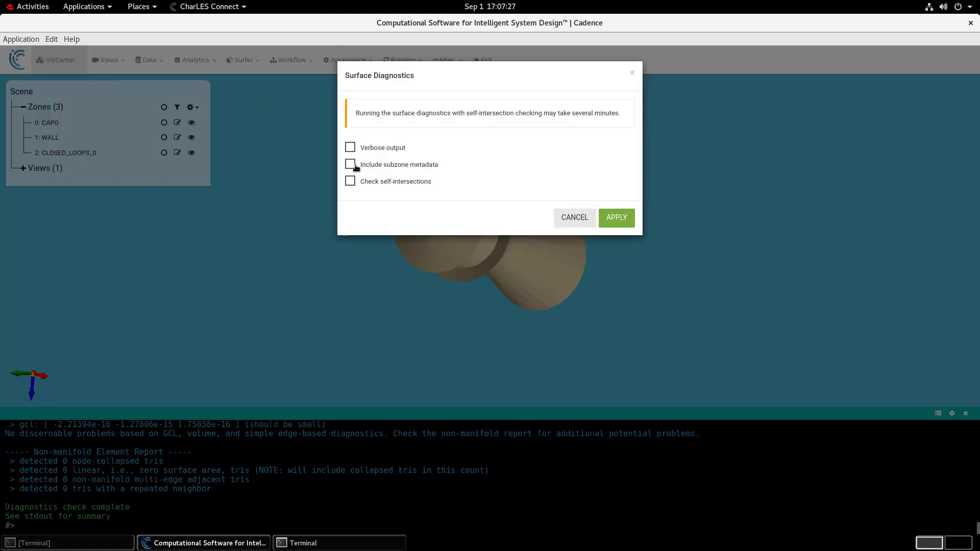
pyautogui.click(350, 181)
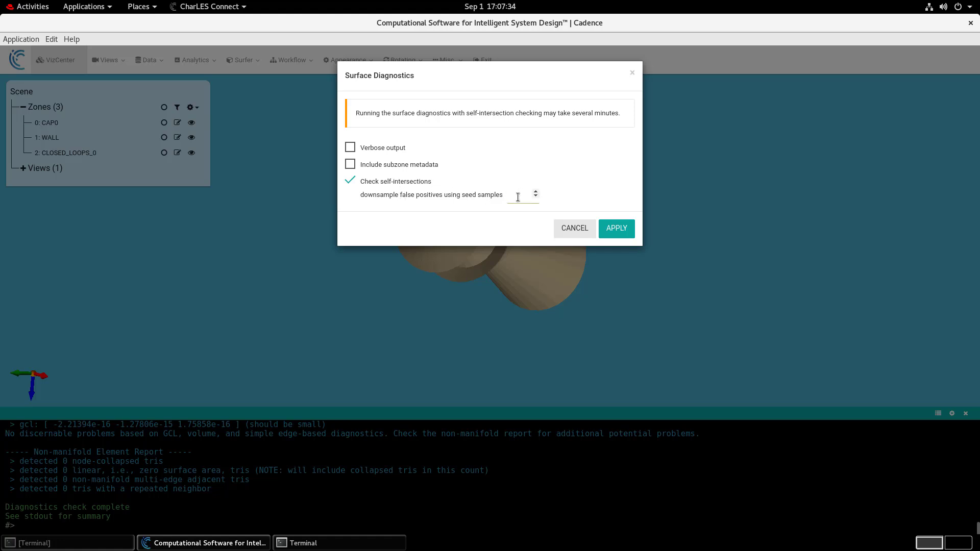
pyautogui.write('500')
pyautogui.click(617, 231)
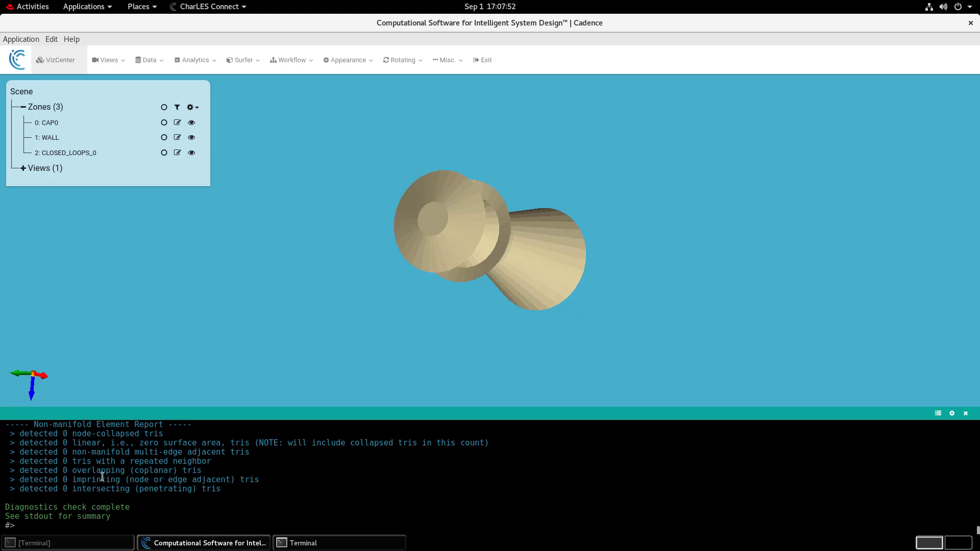
pyautogui.scroll(1, 89, 475)
# Step: Clear the loaded surface with the CLEAR command in the console
pyautogui.write('CLLEAR')
pyautogui.press('BackSpace')
pyautogui.press('BackSpace')
pyautogui.press('BackSpace')
pyautogui.press('BackSpace')
pyautogui.write('EAR')
pyautogui.press('Return')
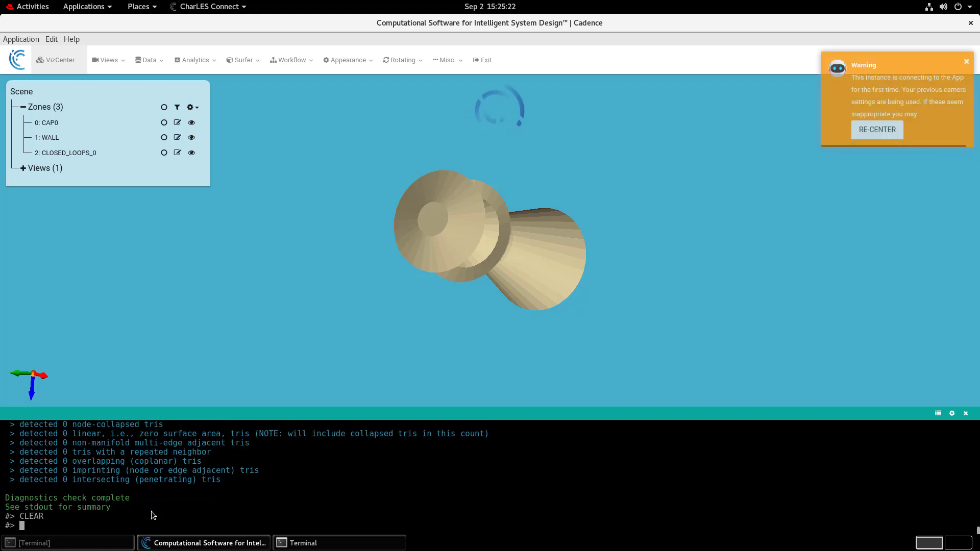
# Step: Load the concentric_rings.sbin surface with the SURF SBIN command in the console
pyautogui.write('S')
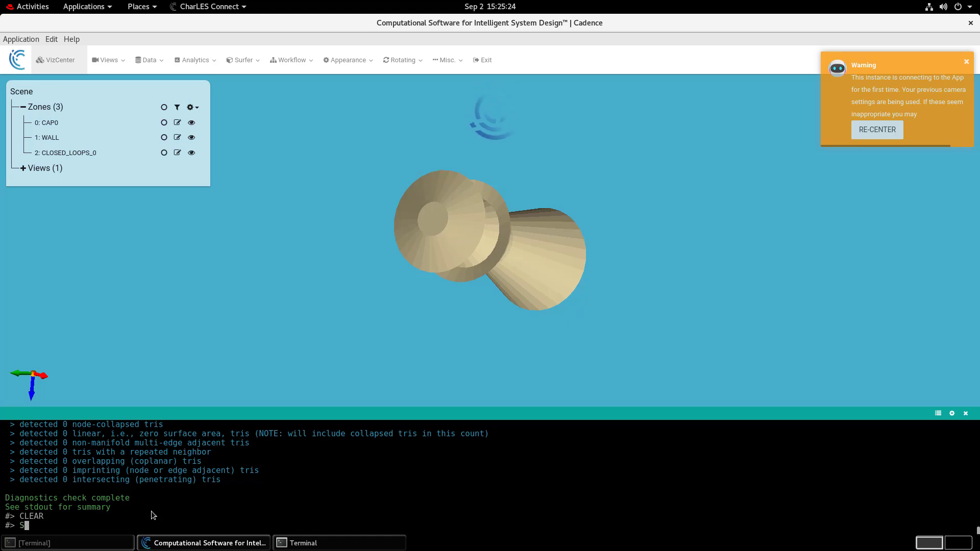
pyautogui.write('URF SBIN')
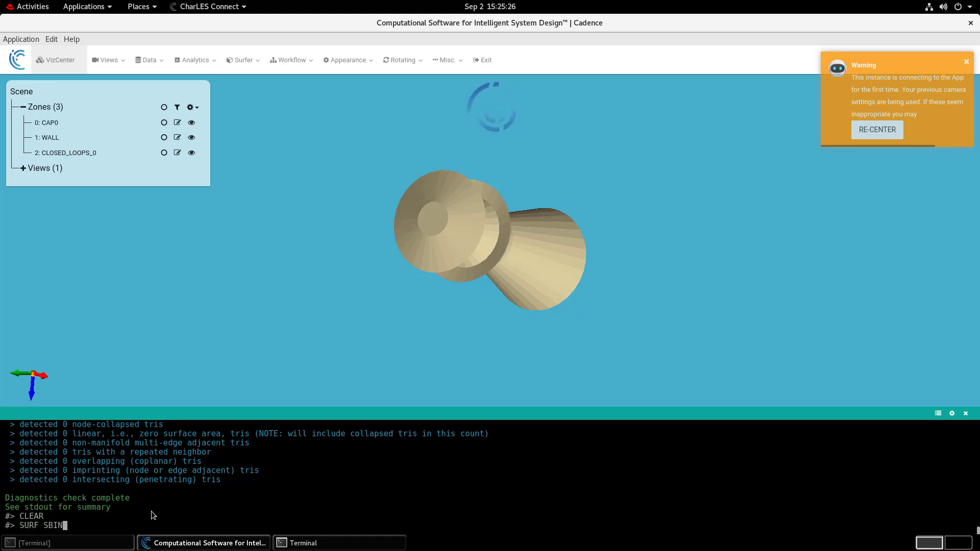
pyautogui.write(' concen')
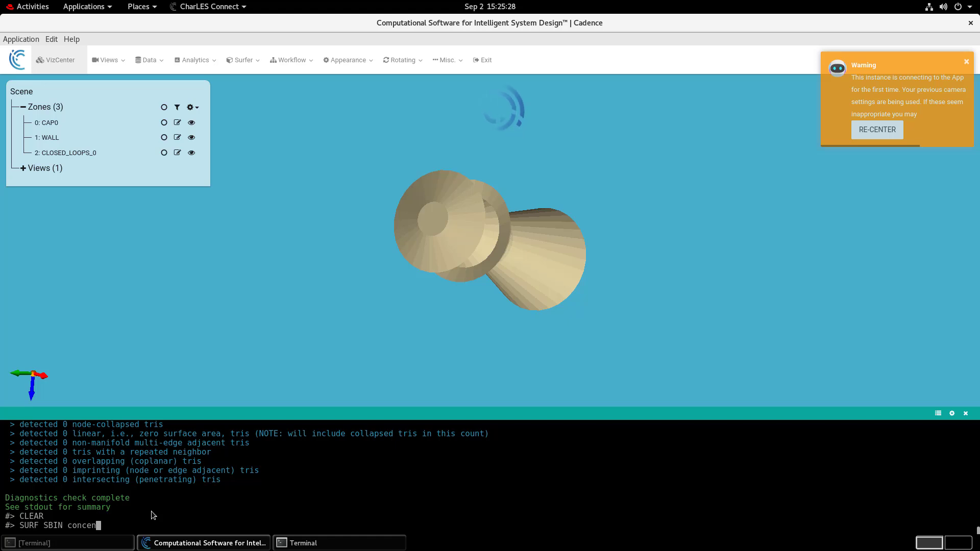
pyautogui.write('tric_rin')
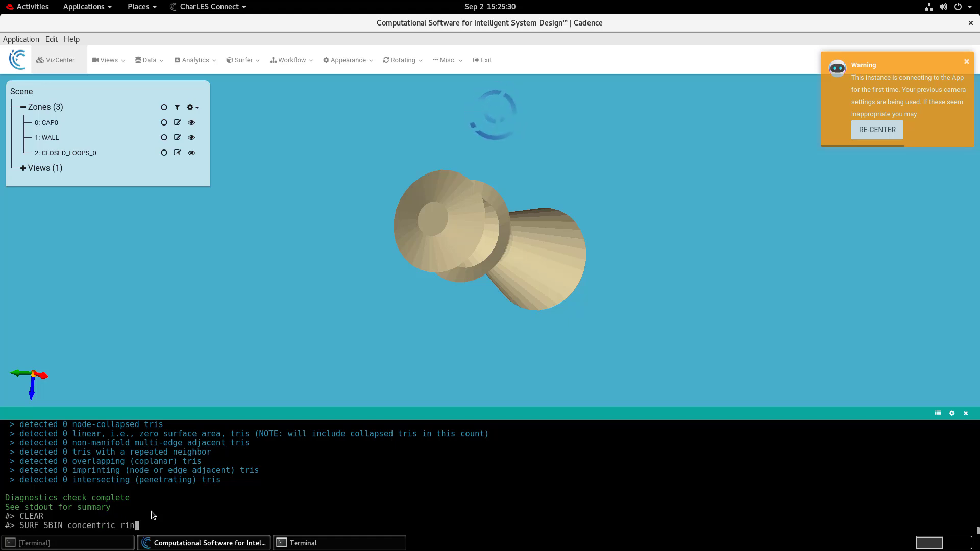
pyautogui.write('gs.')
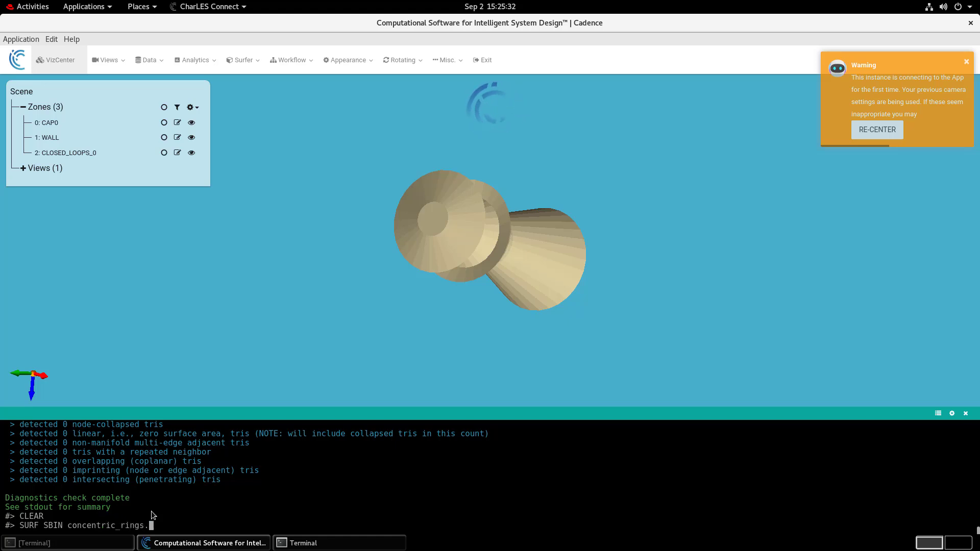
pyautogui.write('s')
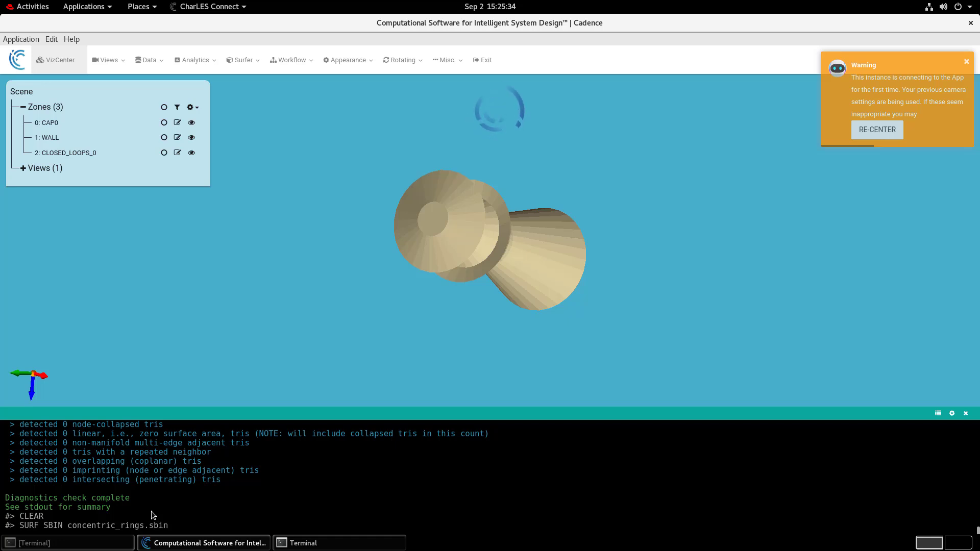
pyautogui.write('bin')
pyautogui.press('Return')
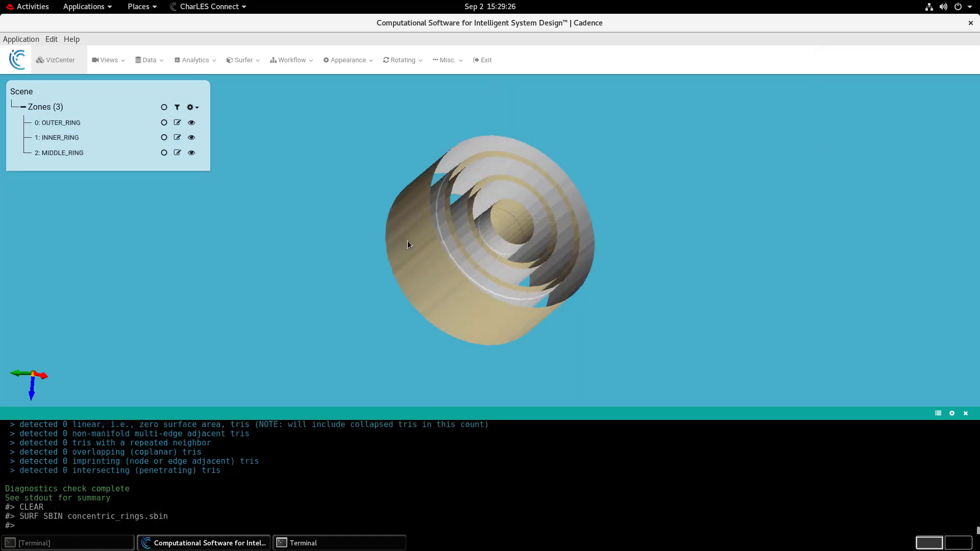
# Step: Display the open edges of the concentric ring surface with the Edges view
pyautogui.moveTo(471, 243)
pyautogui.mouseDown()
pyautogui.moveTo(498, 234)
pyautogui.moveTo(470, 234)
pyautogui.mouseUp()
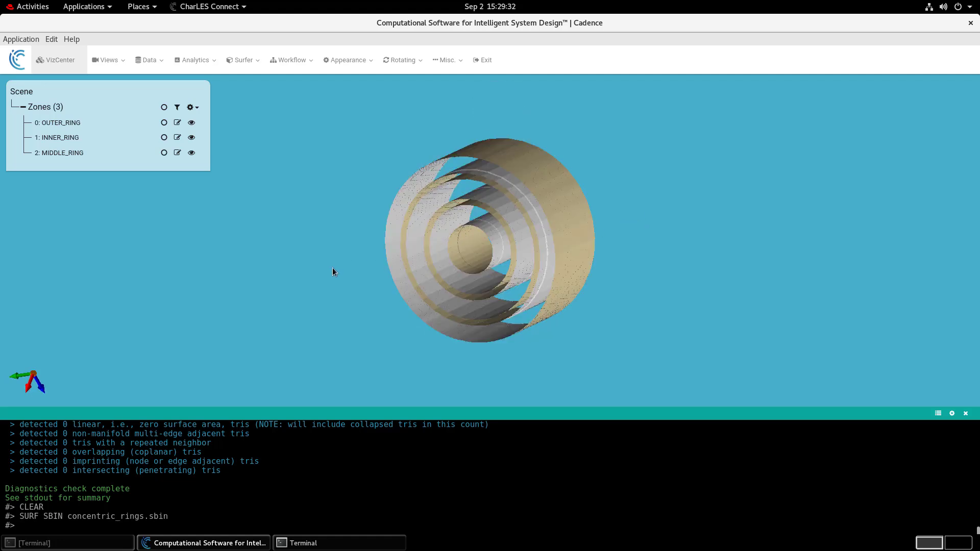
pyautogui.moveTo(332, 268); pyautogui.dragTo(377, 234)
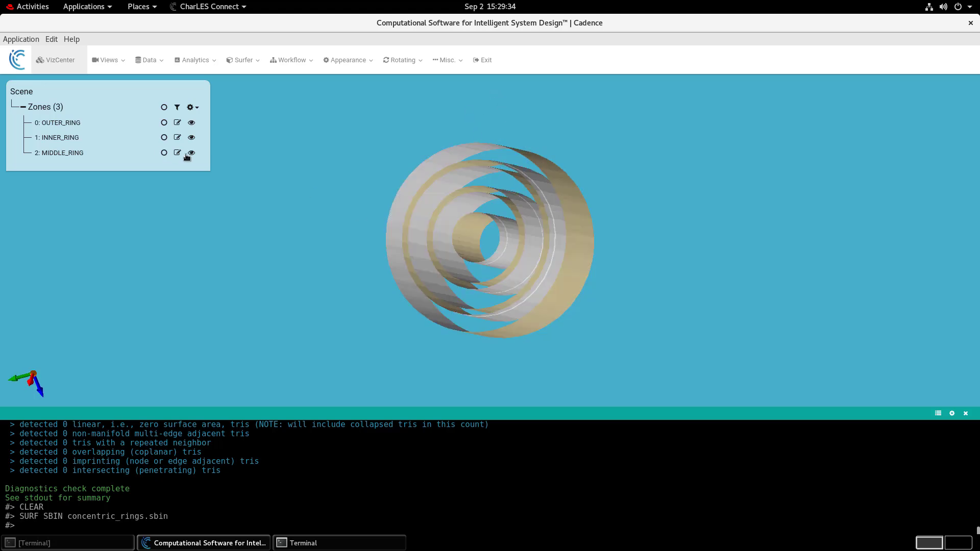
pyautogui.click(108, 61)
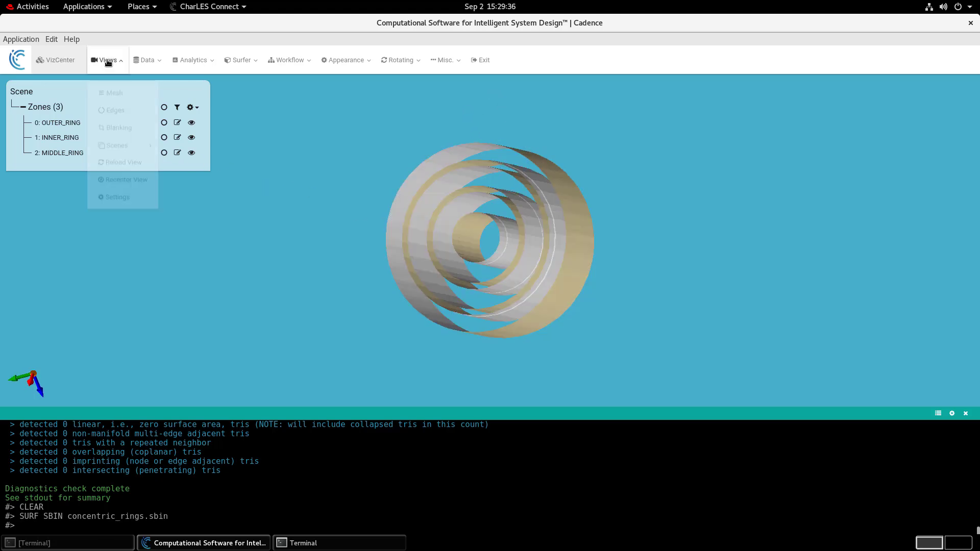
pyautogui.click(111, 103)
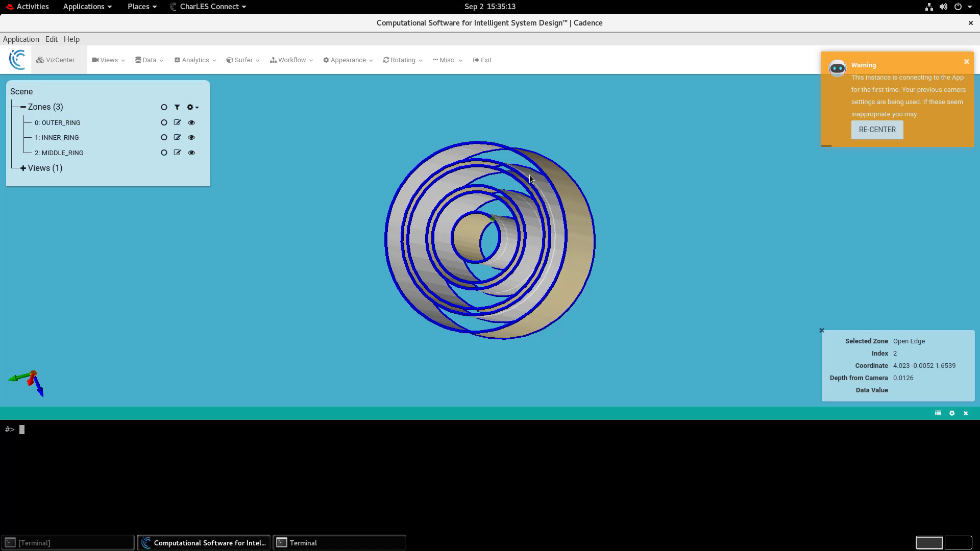
# Step: Select the six circular open edges on the near end of the three rings and close them with the open-edge repair
pyautogui.click(530, 160)
pyautogui.click(518, 172)
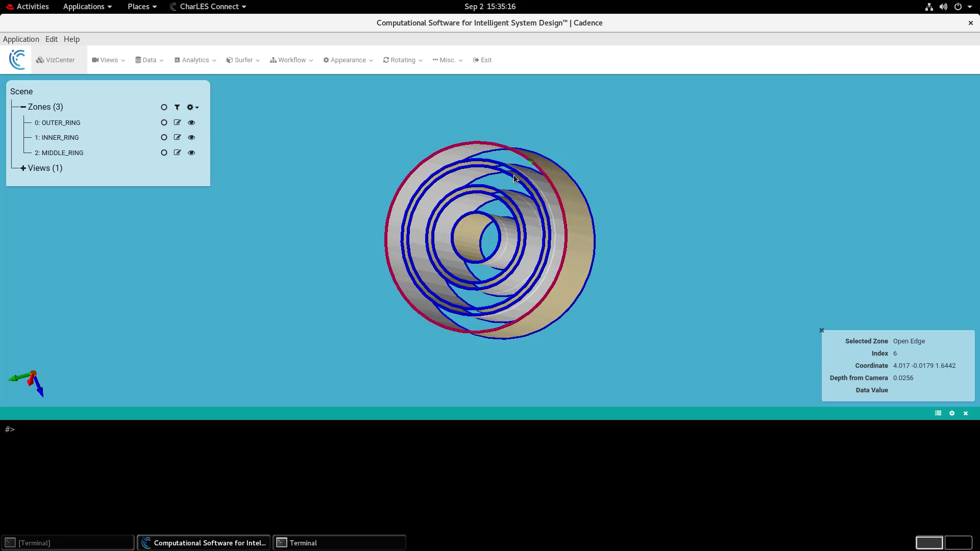
pyautogui.click(502, 196)
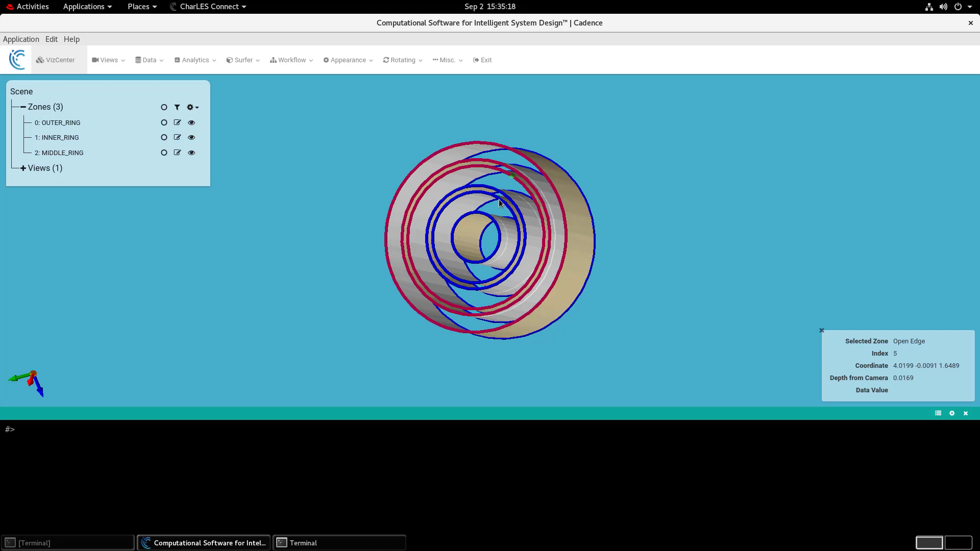
pyautogui.click(498, 200)
pyautogui.click(485, 213)
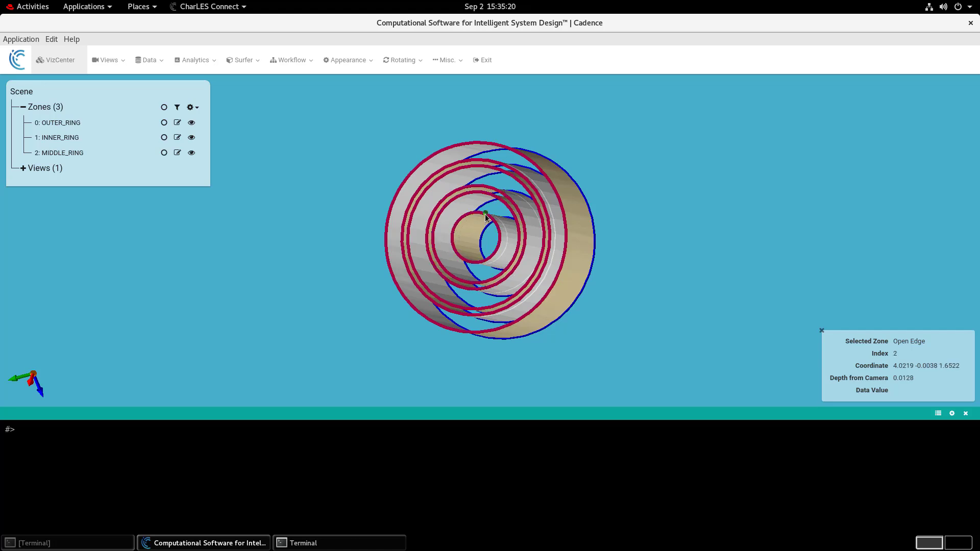
pyautogui.click(251, 60)
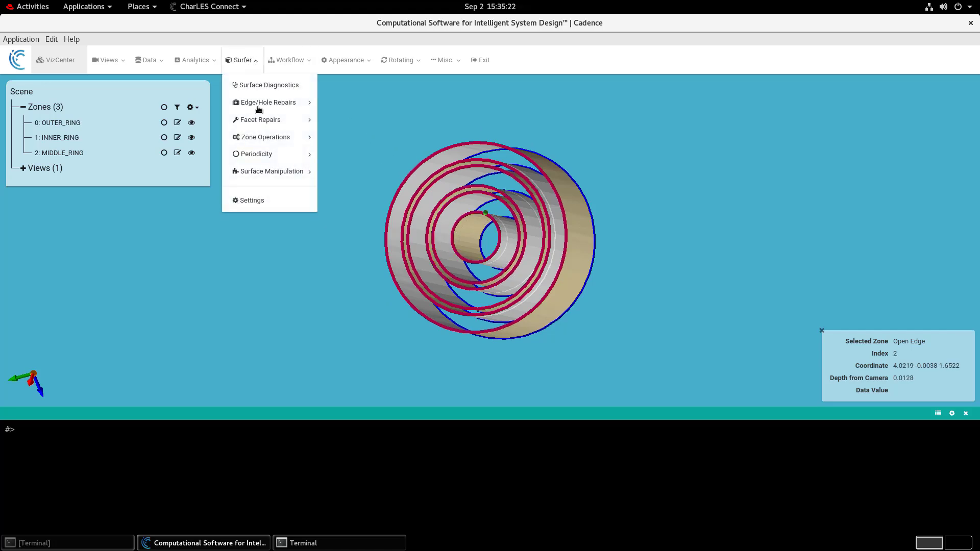
pyautogui.moveTo(283, 105)
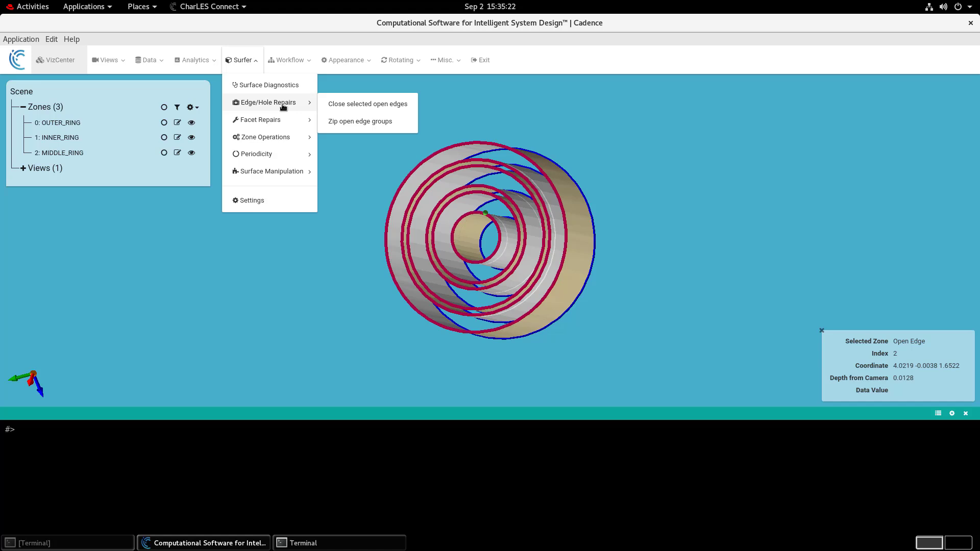
pyautogui.click(345, 104)
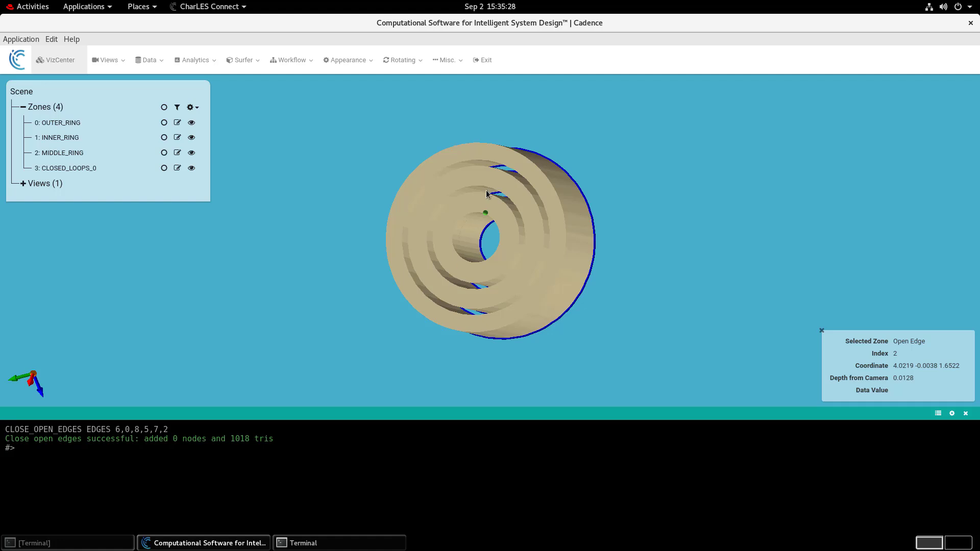
# Step: Select the six circular open edges on the opposite end of the rings, close them, and inspect the capped model from several angles
pyautogui.moveTo(664, 213); pyautogui.dragTo(287, 258)
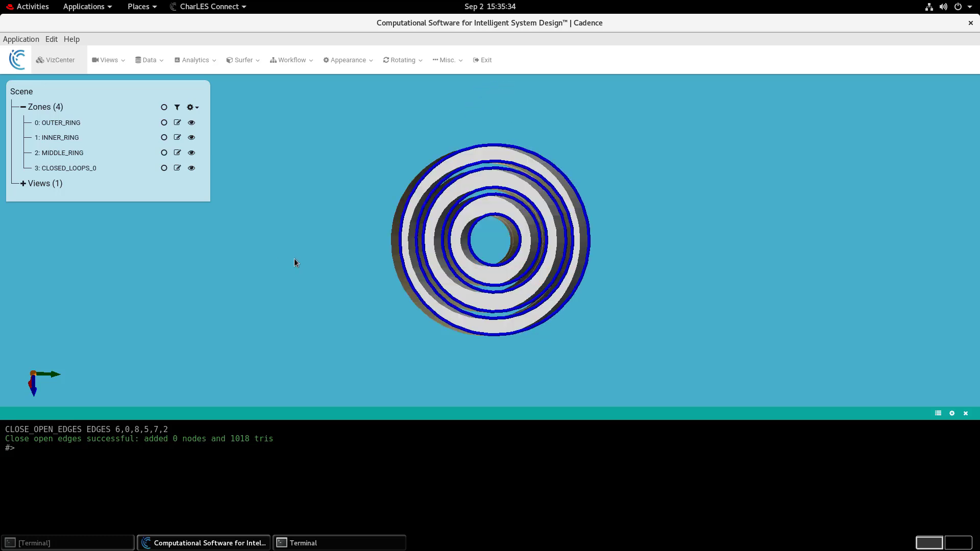
pyautogui.click(401, 235)
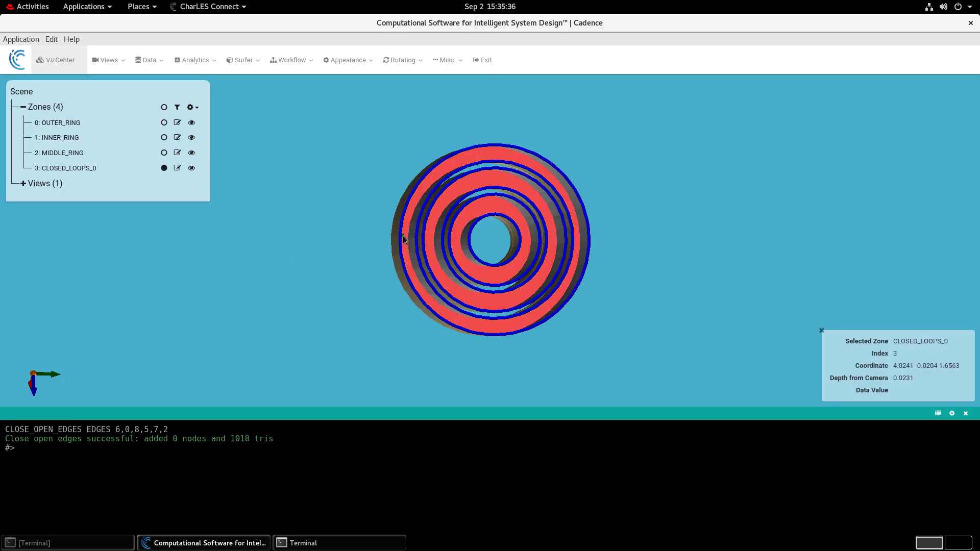
pyautogui.click(399, 238)
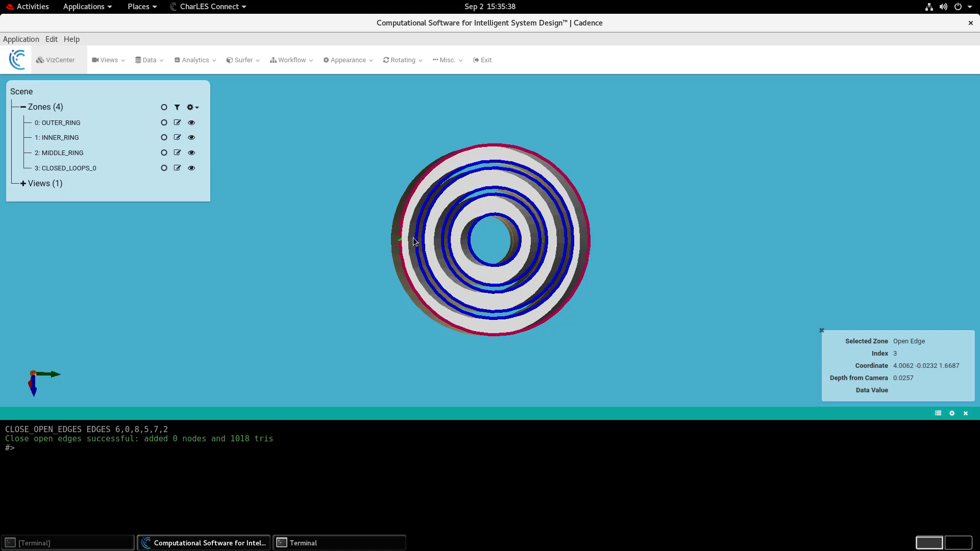
pyautogui.click(418, 237)
pyautogui.click(417, 235)
pyautogui.click(417, 238)
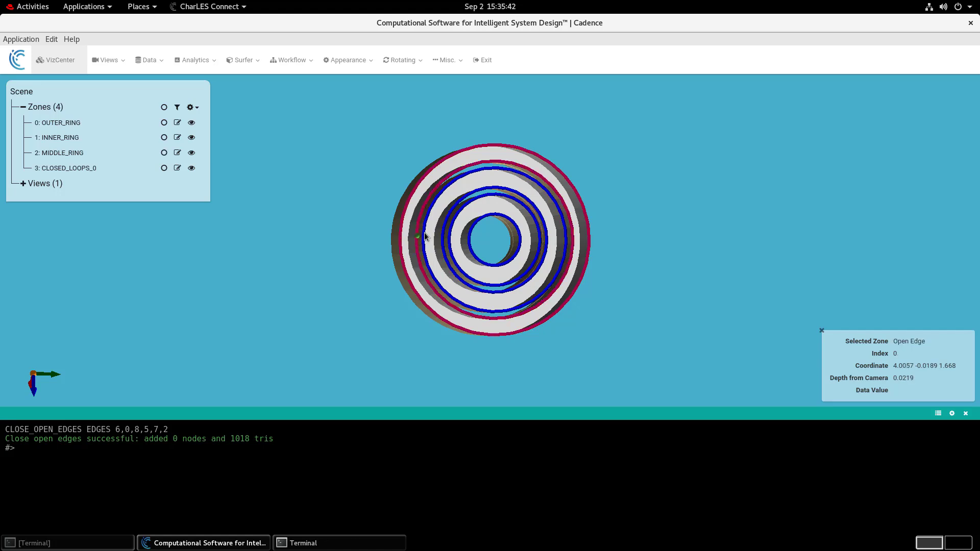
pyautogui.click(424, 233)
pyautogui.click(446, 236)
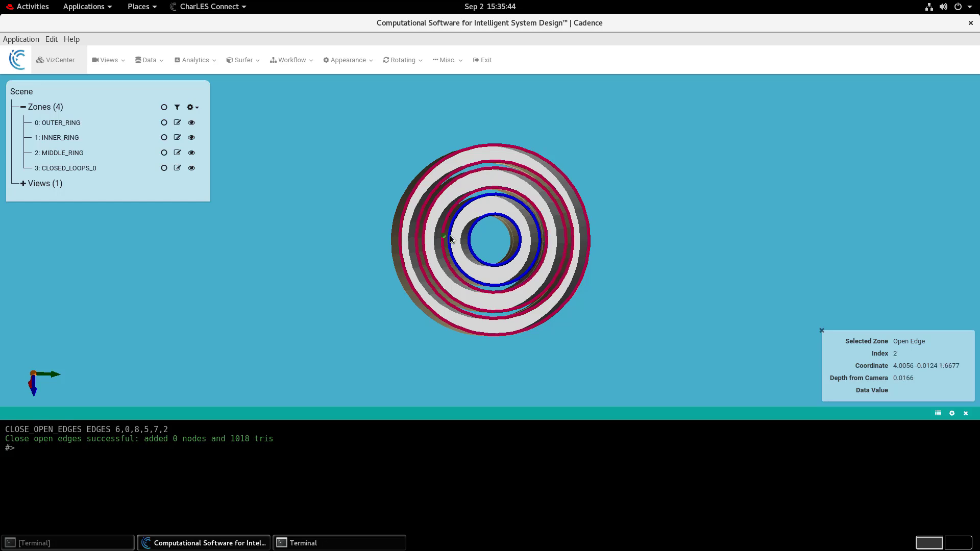
pyautogui.click(450, 235)
pyautogui.click(469, 240)
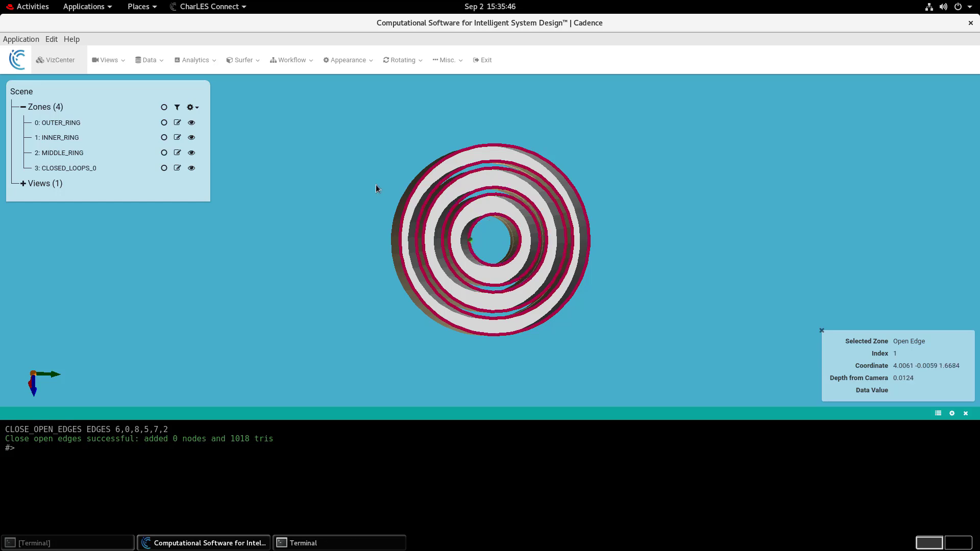
pyautogui.click(241, 60)
pyautogui.moveTo(286, 103)
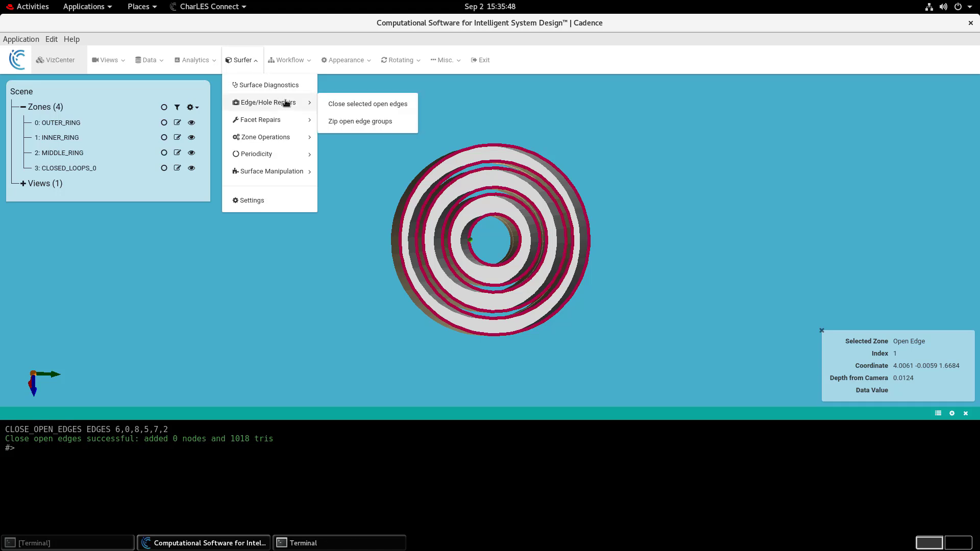
pyautogui.click(345, 105)
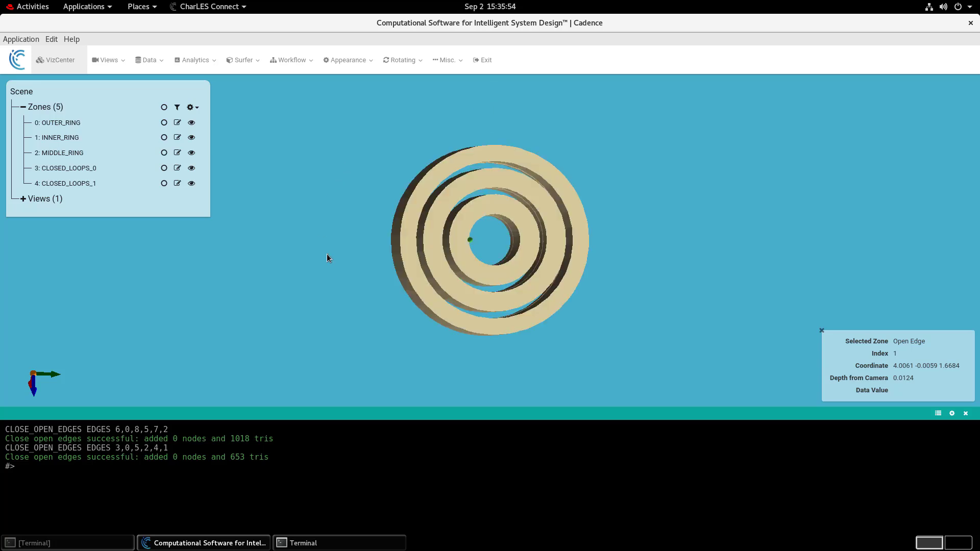
pyautogui.moveTo(327, 254); pyautogui.dragTo(780, 316)
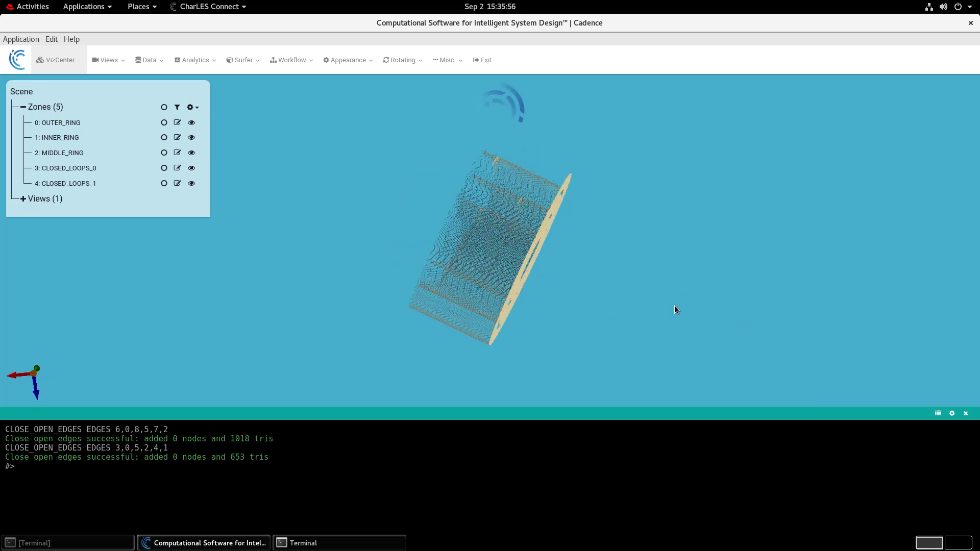
pyautogui.moveTo(674, 305); pyautogui.dragTo(648, 293)
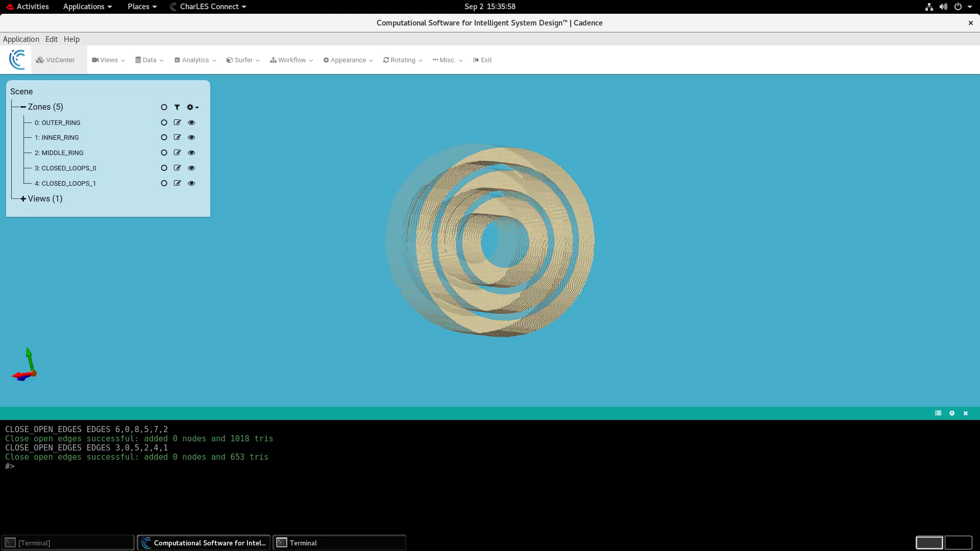